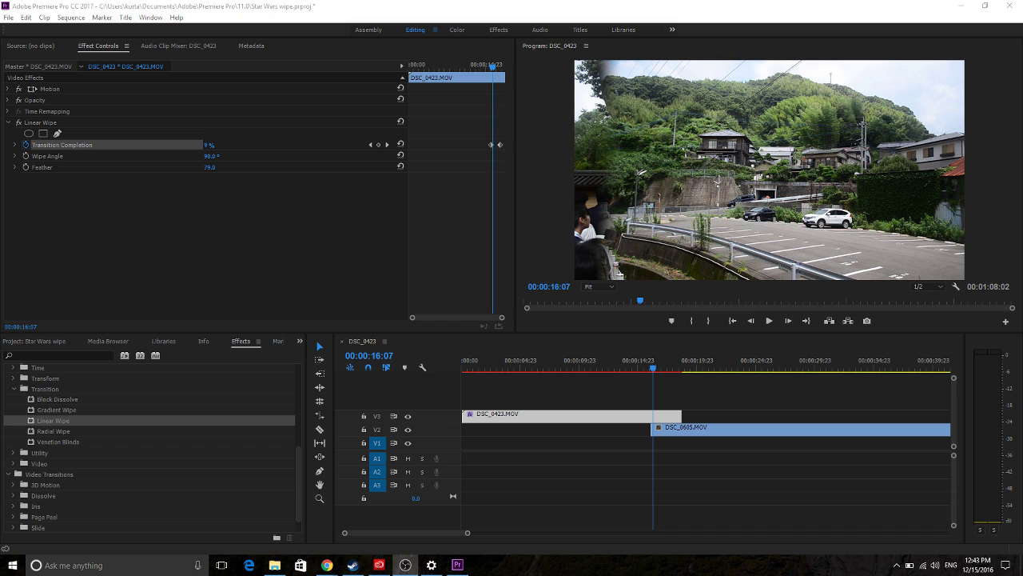
- Return to the first Transition Completion keyframe and play the feathered wipe, stopping at 49% (00:00:17:00)
click(650, 373)
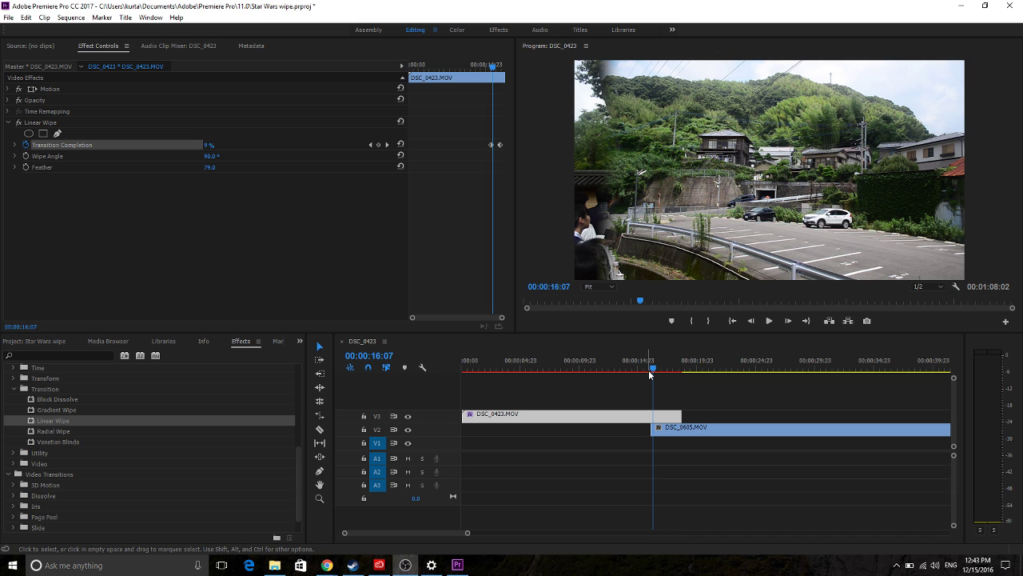
click(650, 372)
key(space)
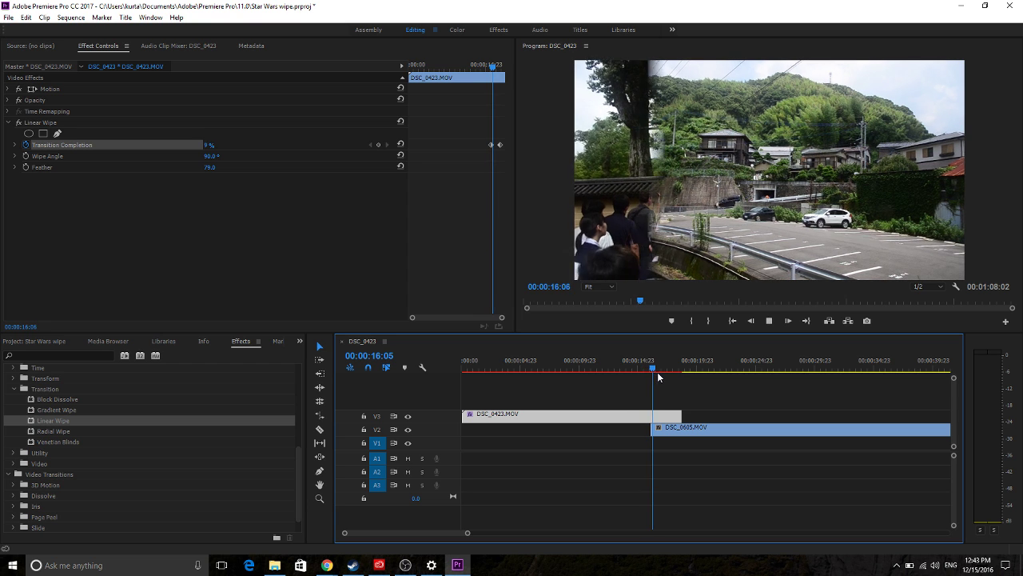
key(space)
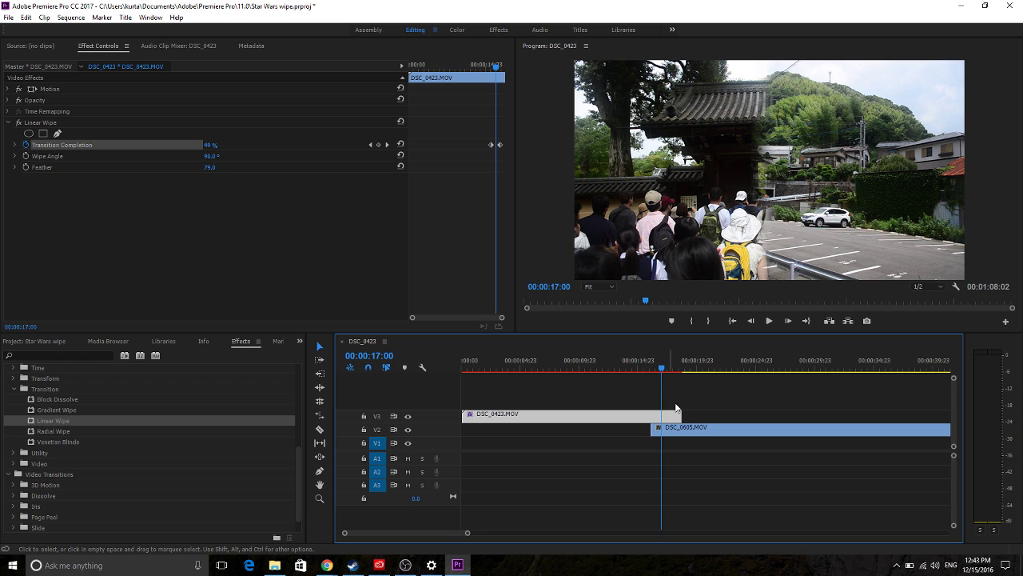
- Delete the Linear Wipe effect and move DSC_0605 onto V3 right after DSC_0423
click(51, 123)
key(Delete)
drag(681, 431, 736, 414)
- Drop the Video Transitions > Wipe > Wipe transition on the cut and scrub through it
scroll(18, 474, down, 2)
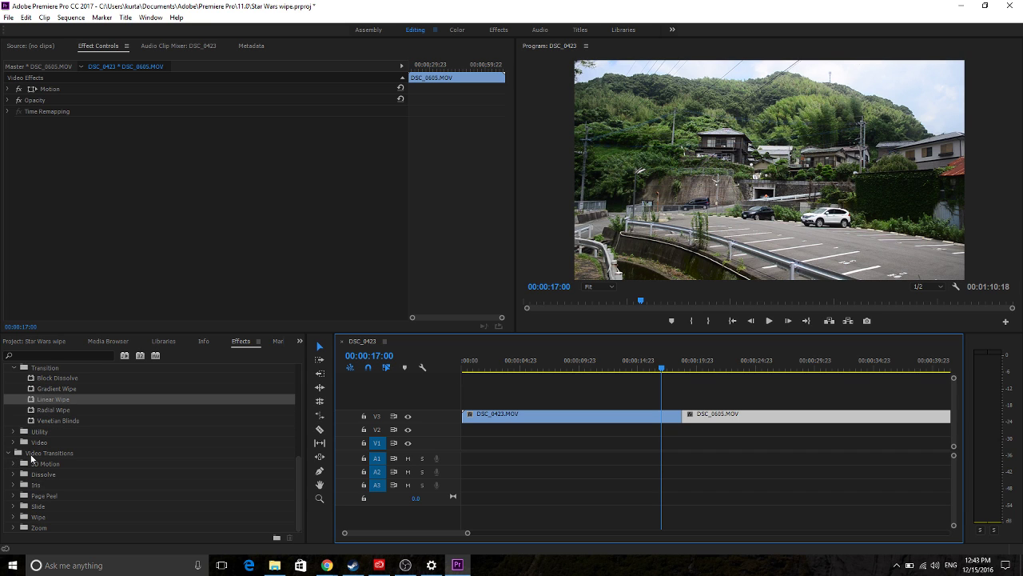
click(13, 516)
scroll(58, 453, down, 3)
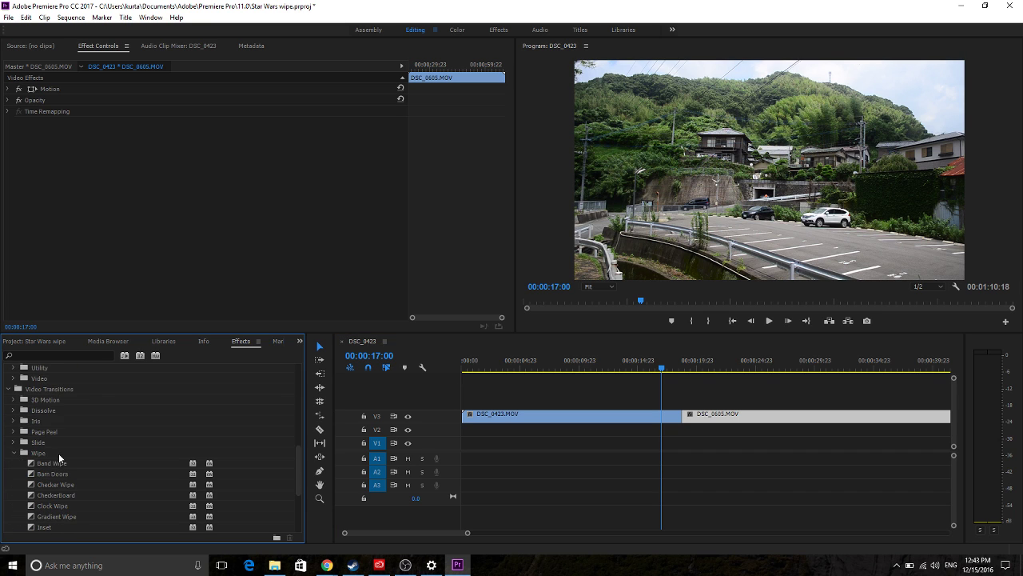
scroll(58, 463, down, 5)
drag(44, 506, 684, 418)
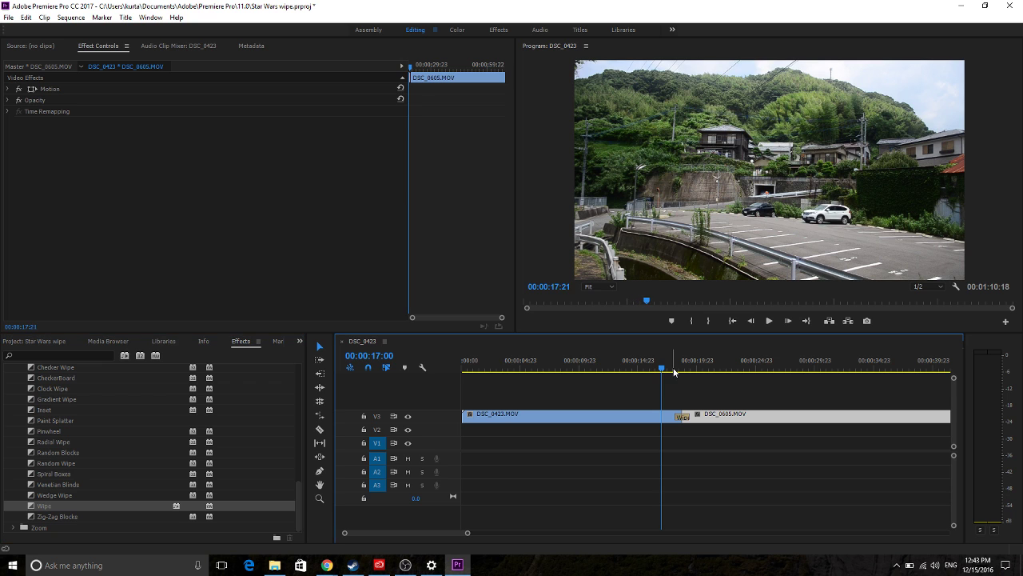
drag(674, 372, 681, 372)
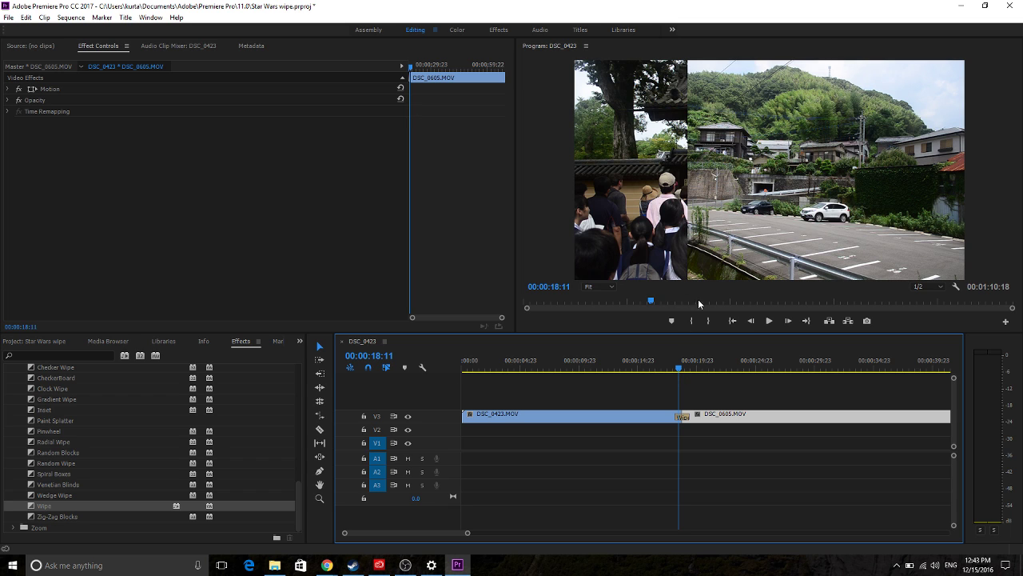
drag(682, 371, 686, 374)
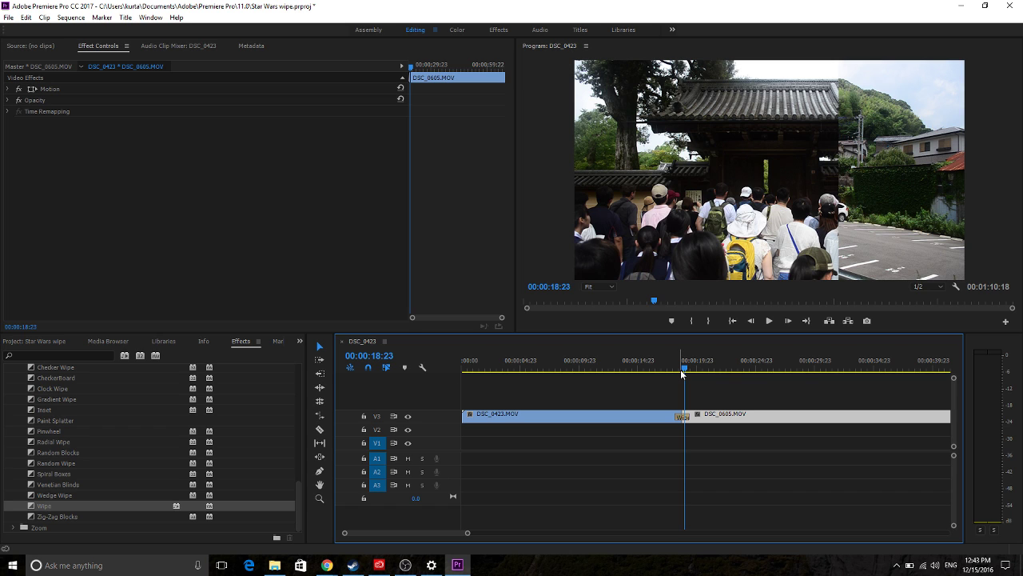
- Delete the Wipe transition from the DSC_0423/DSC_0605 cut and collapse the Wipe folder
click(682, 420)
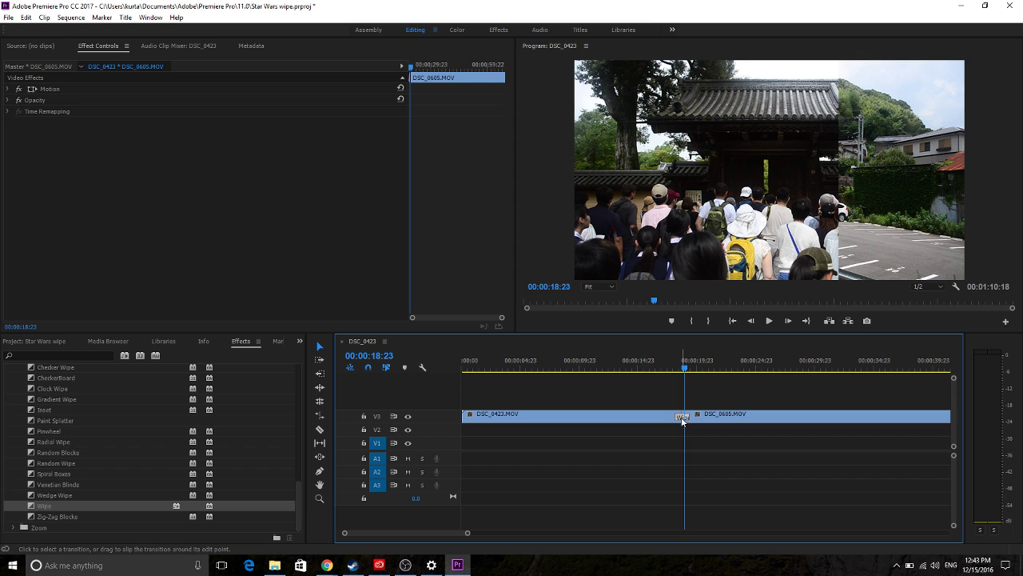
key(Delete)
scroll(124, 472, up, 3)
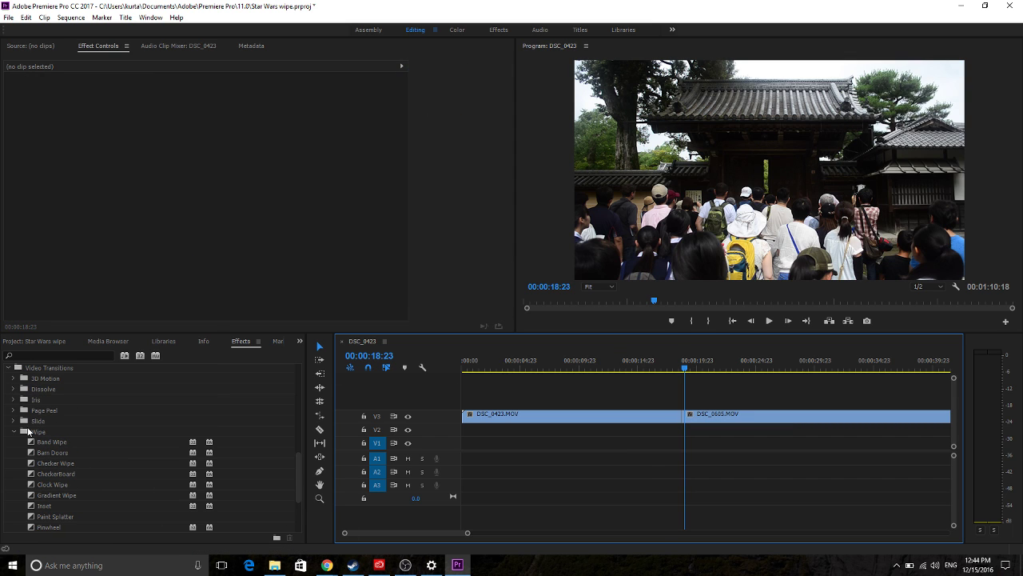
click(13, 431)
- Open the Transition video effects folder and select the DSC_0605 and DSC_0423 clips
scroll(20, 423, up, 3)
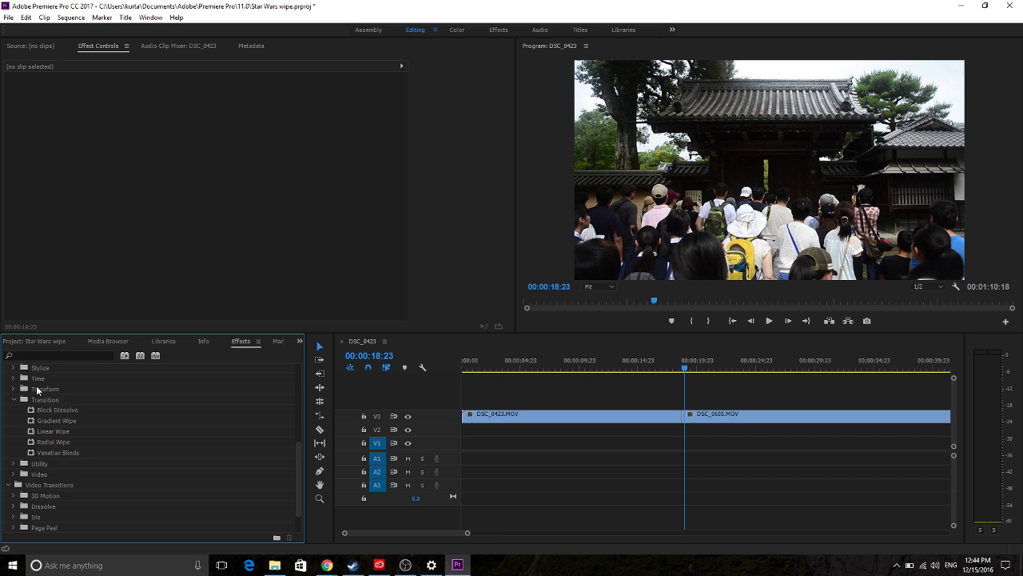
scroll(34, 392, up, 3)
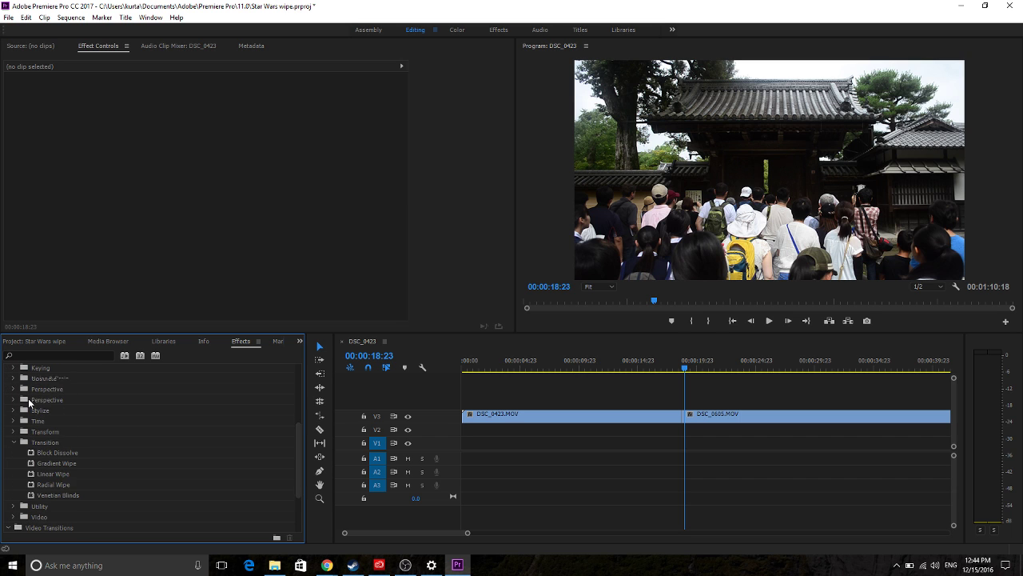
scroll(40, 419, down, 1)
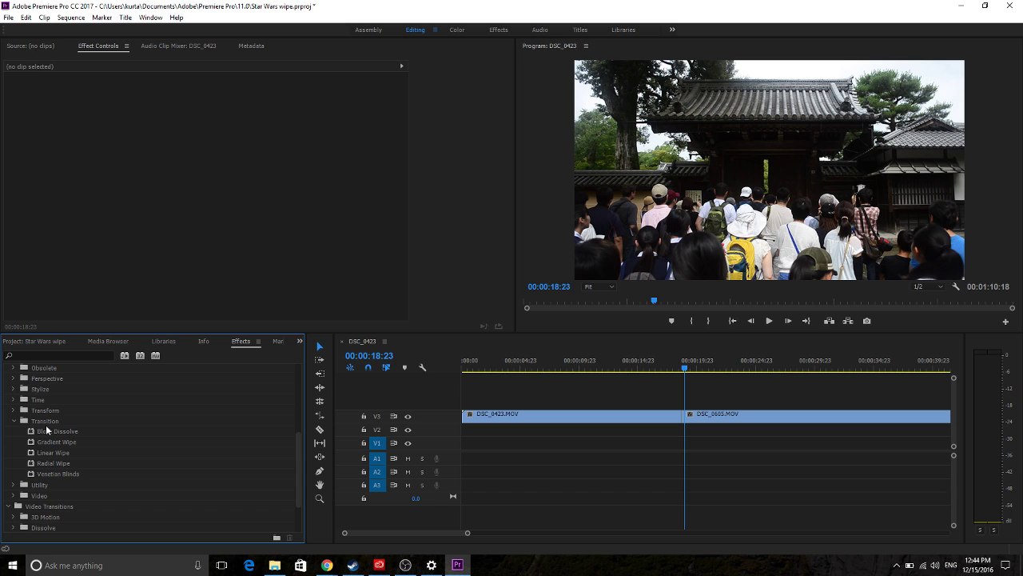
scroll(46, 430, up, 2)
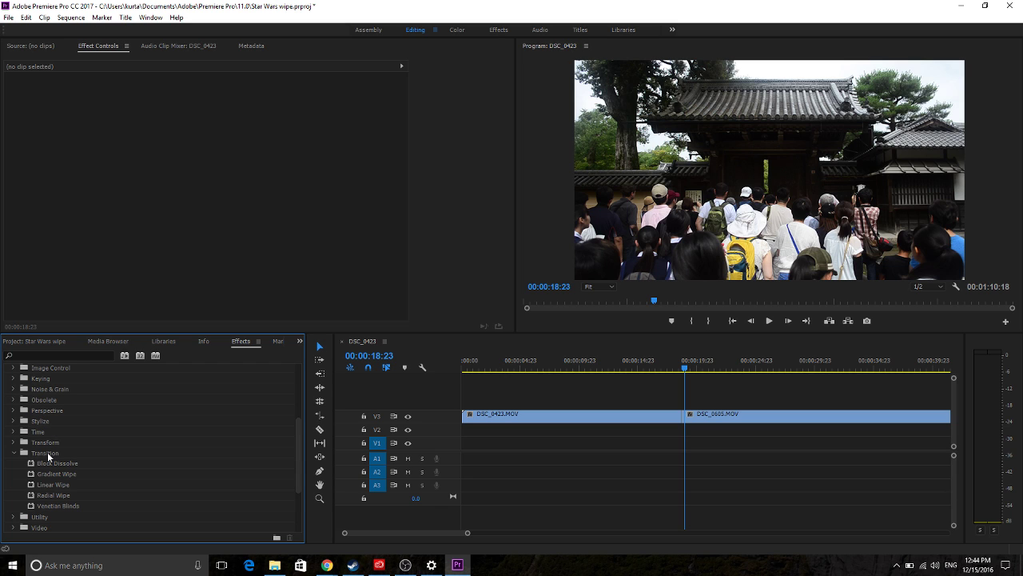
click(48, 454)
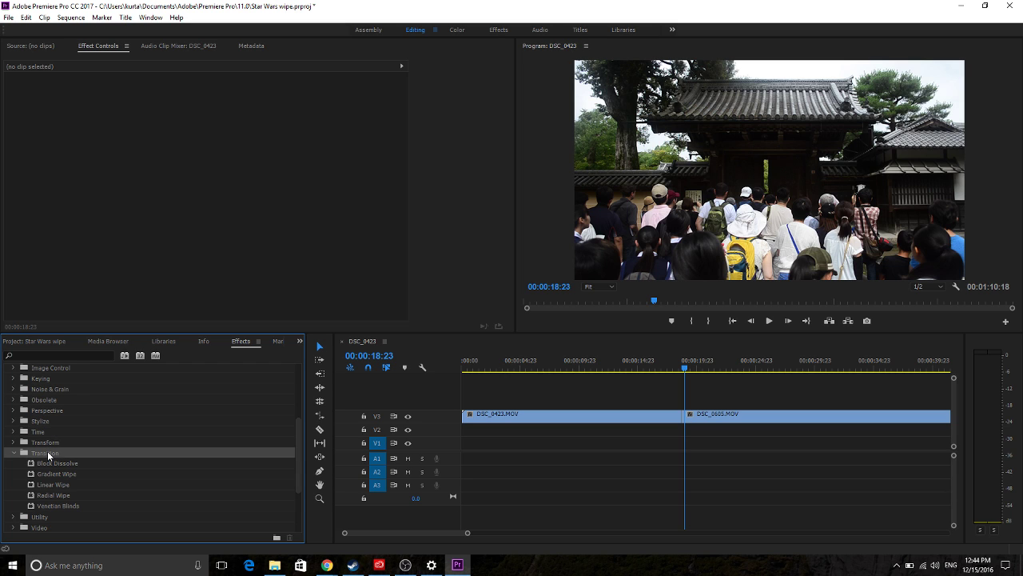
click(704, 417)
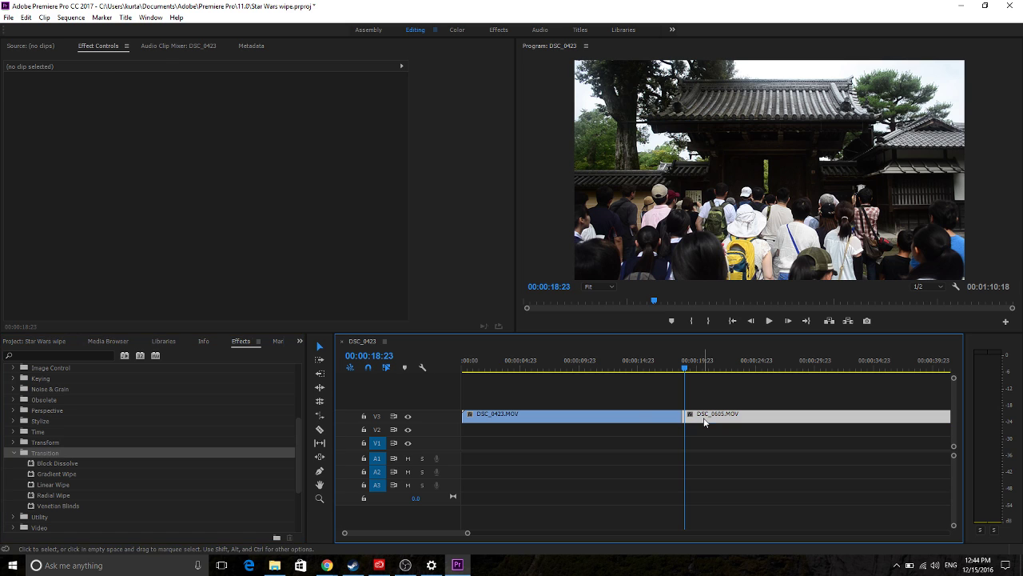
click(630, 415)
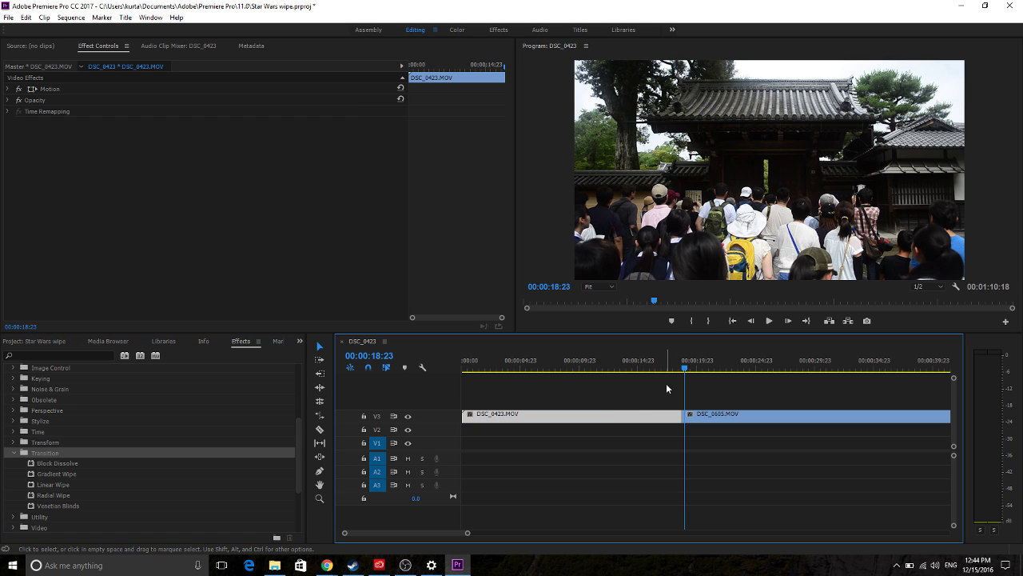
- Move DSC_0605 down to V2 overlapping DSC_0423's end, with the playhead at 00:00:16:14
click(721, 415)
drag(721, 416, 692, 438)
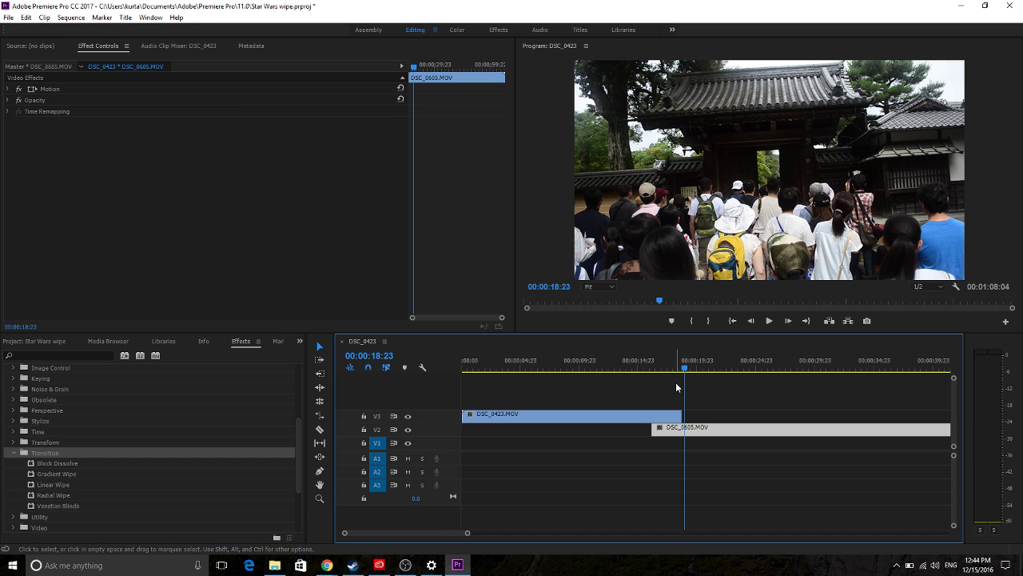
click(661, 367)
drag(661, 367, 659, 367)
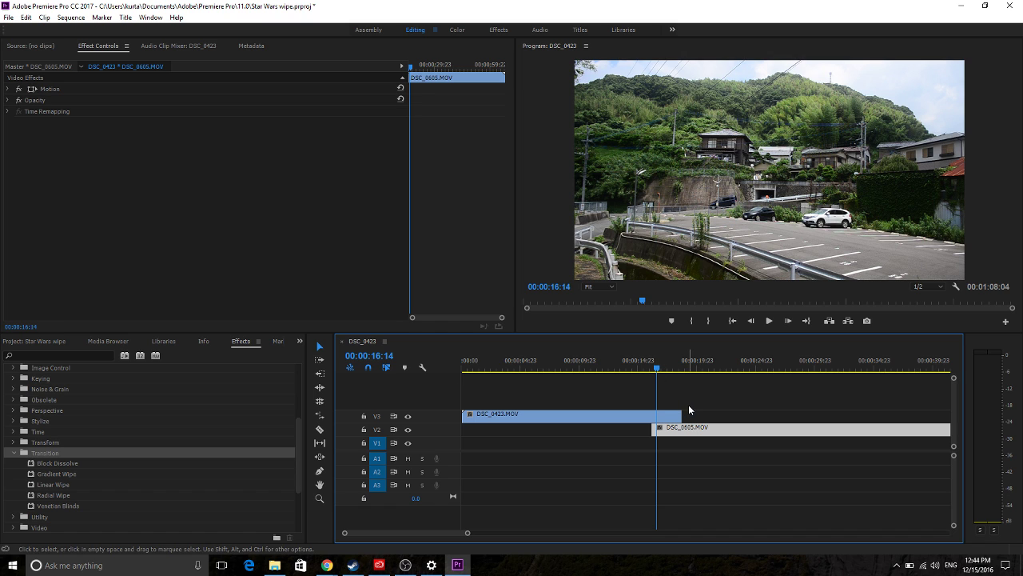
click(43, 485)
click(51, 495)
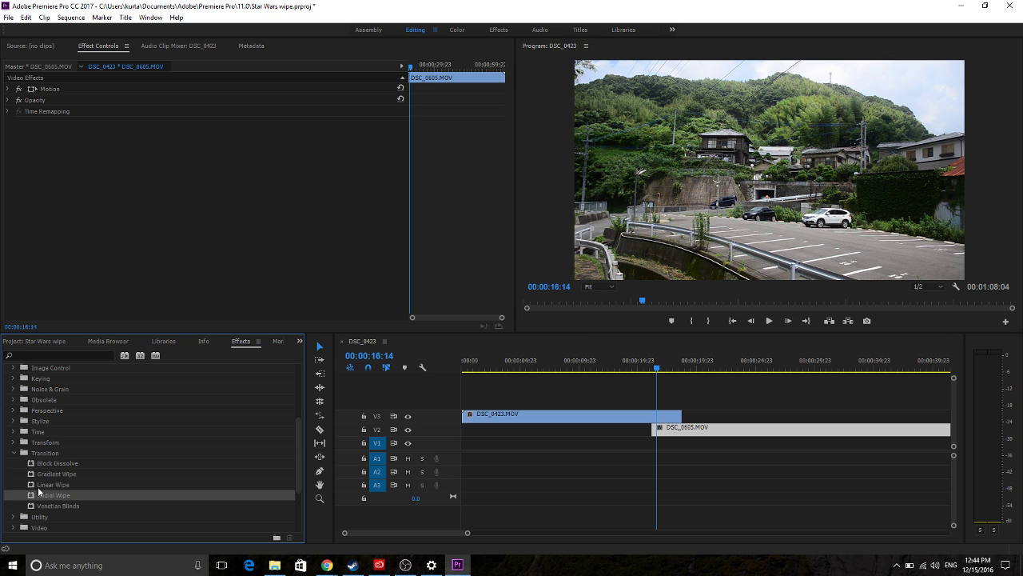
- Apply Linear Wipe to DSC_0423 and keyframe Transition Completion 0% at 00:00:16:14 to 100% at 00:00:18:05
drag(44, 484, 660, 417)
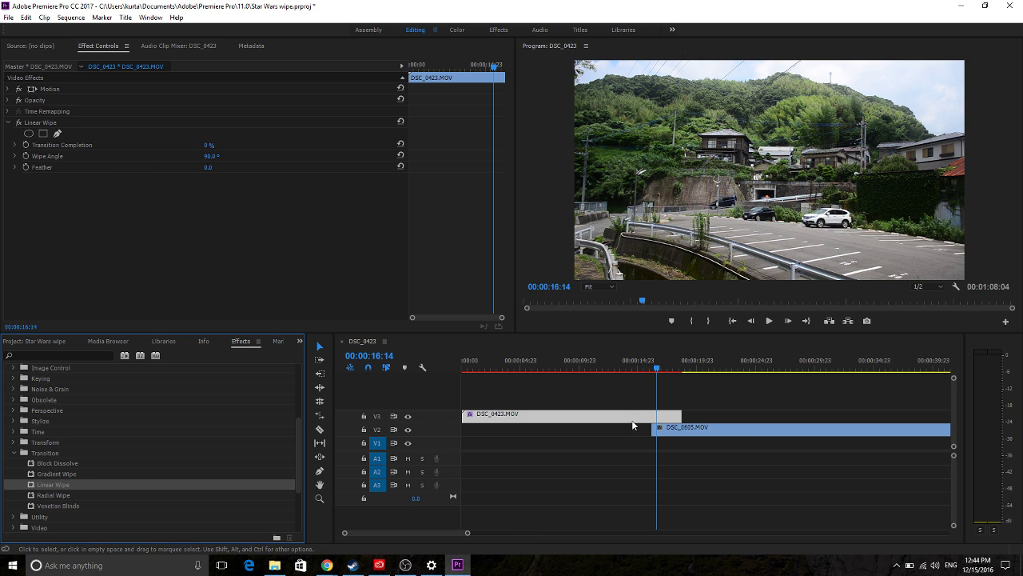
click(24, 146)
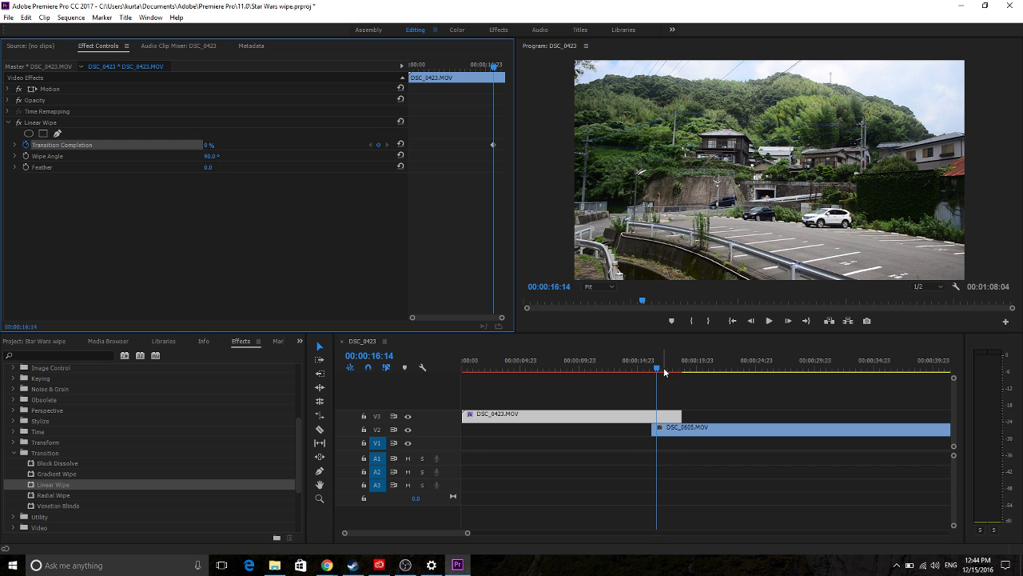
drag(667, 369, 676, 373)
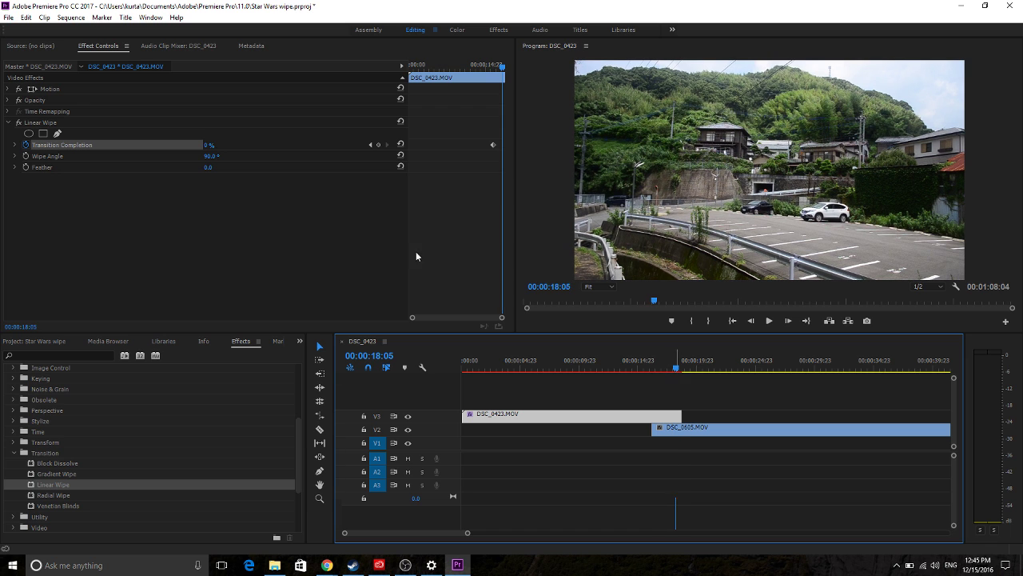
drag(206, 145, 276, 145)
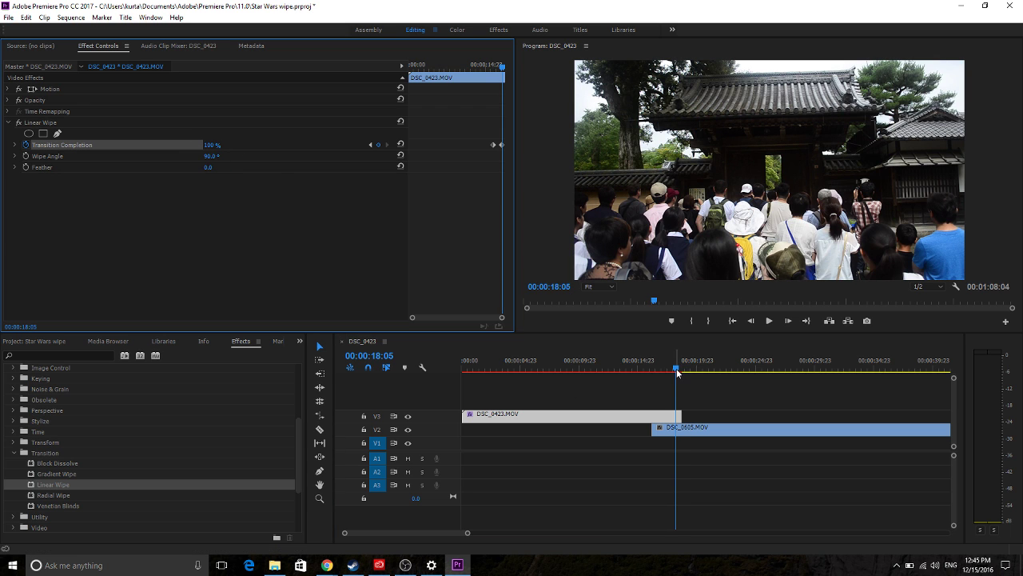
- Raise the Linear Wipe Feather to 83 and play back the softened wipe
drag(676, 368, 667, 368)
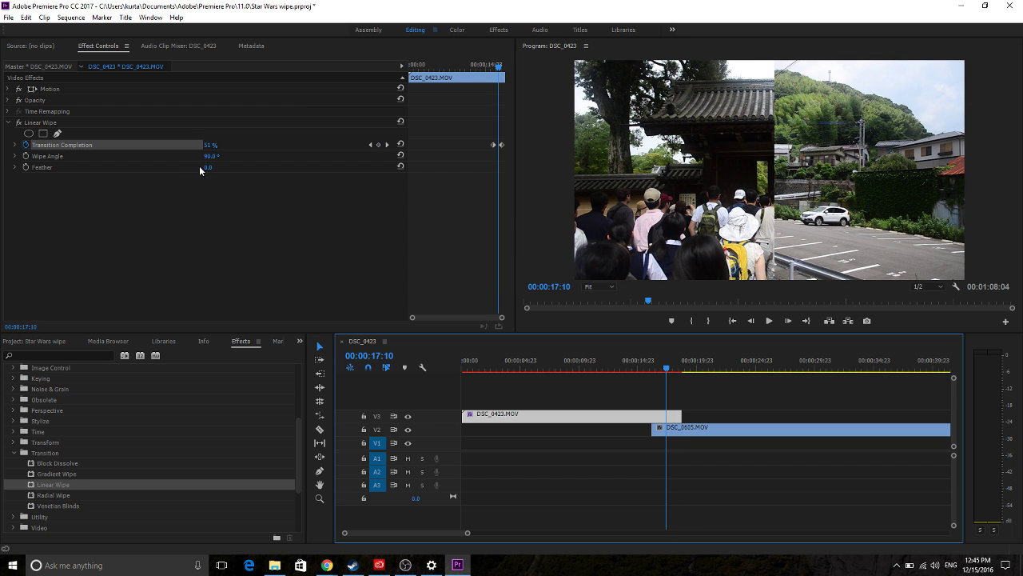
drag(207, 167, 268, 167)
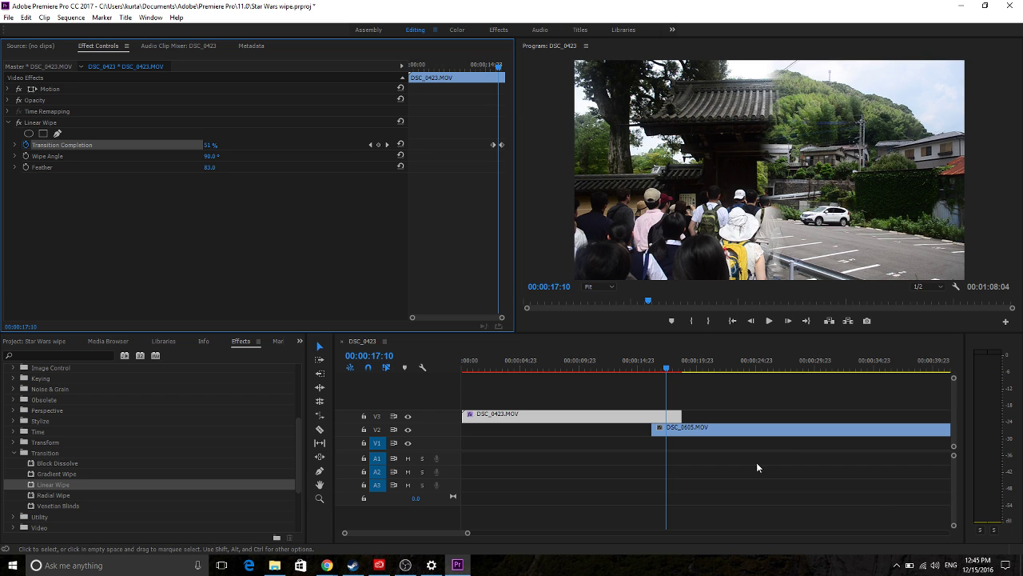
drag(670, 368, 660, 370)
key(space)
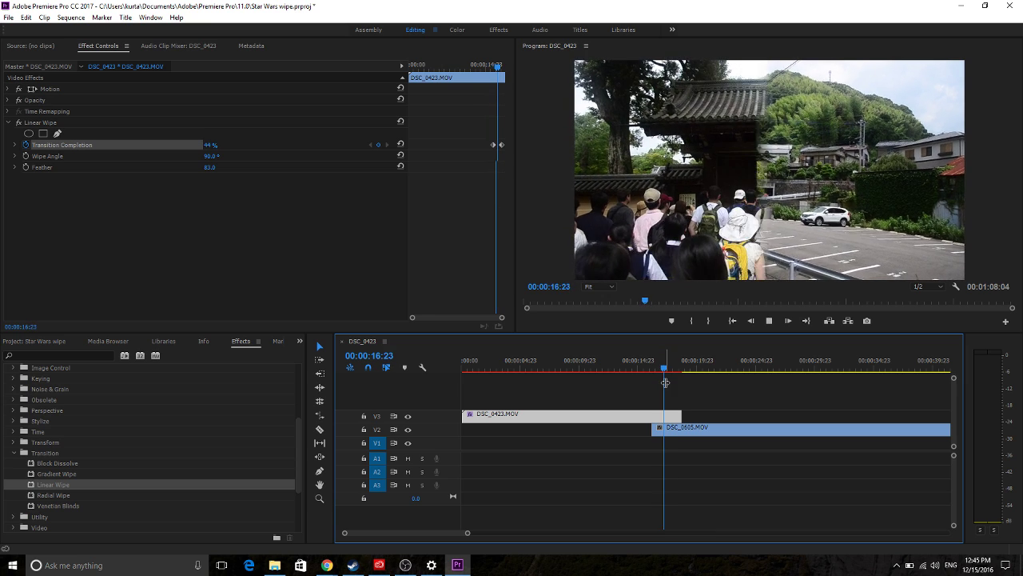
key(space)
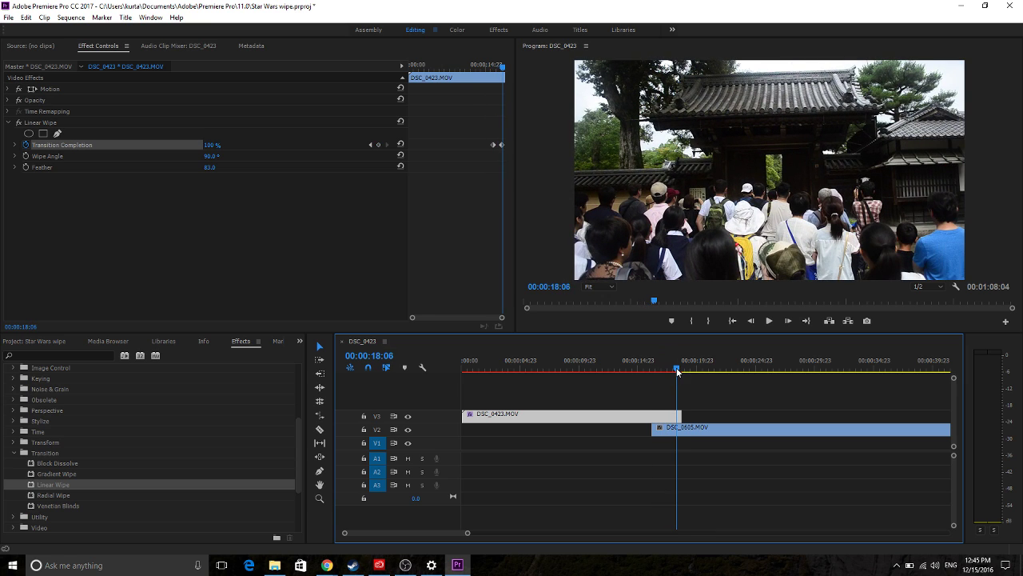
drag(677, 368, 672, 369)
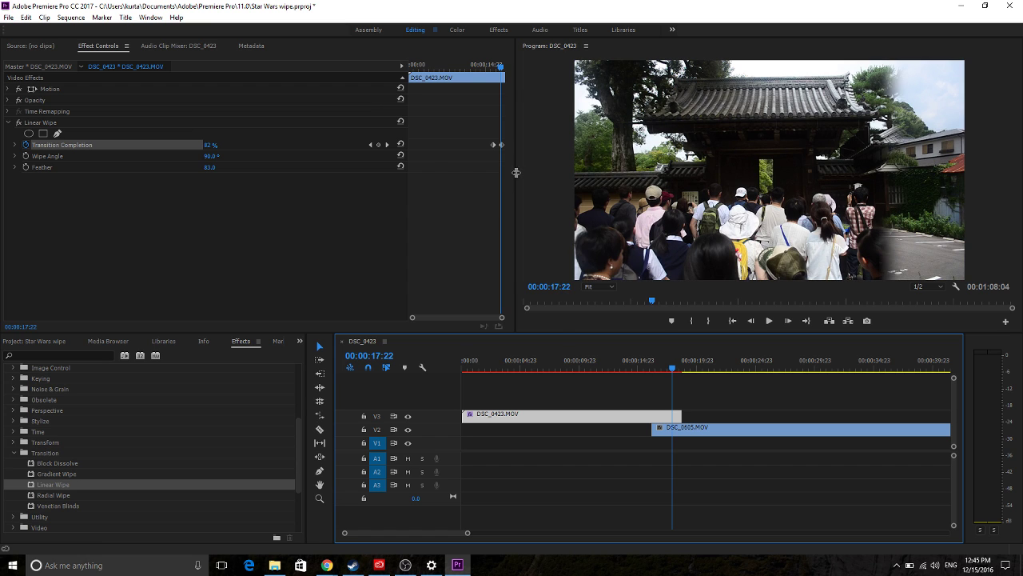
drag(515, 176, 579, 173)
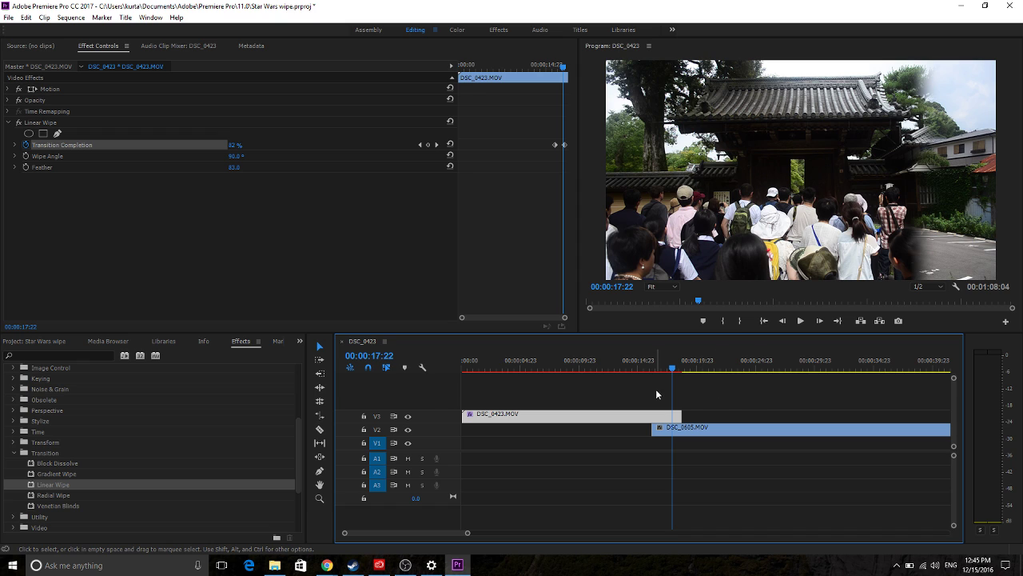
- Set the Wipe Angle to 45° and preview the angled wipe from its start
click(239, 156)
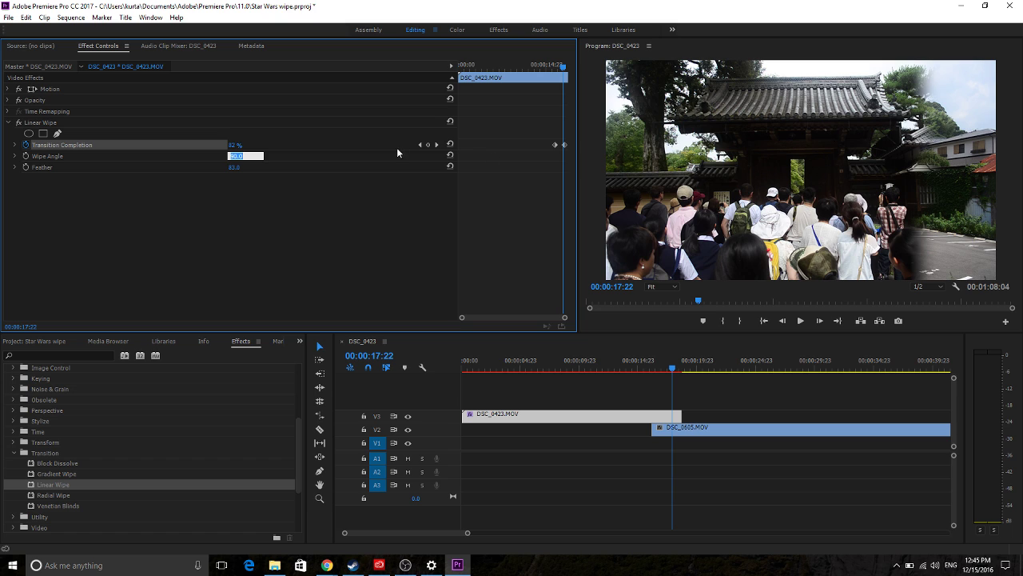
text(45)
click(670, 370)
drag(670, 369, 655, 371)
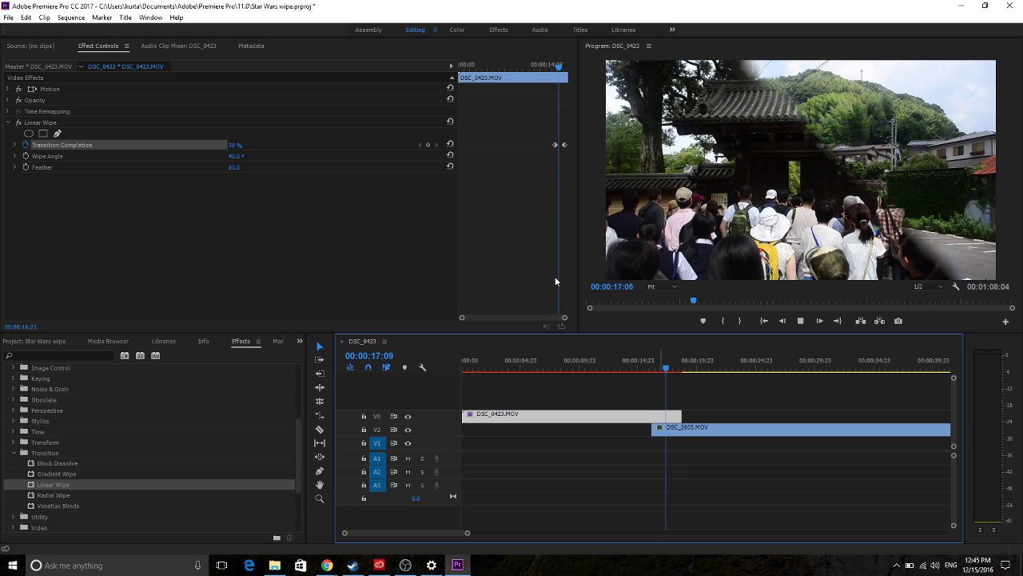
key(space)
- Change the Wipe Angle to 135° and check the diagonal wipe at 00:00:17:07
click(240, 156)
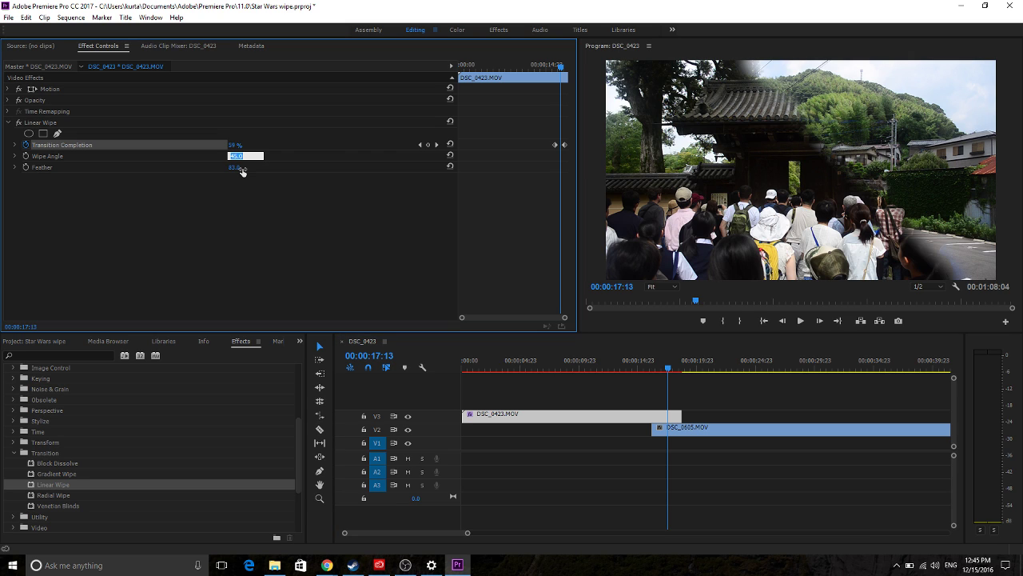
click(670, 371)
drag(670, 372, 665, 371)
click(626, 421)
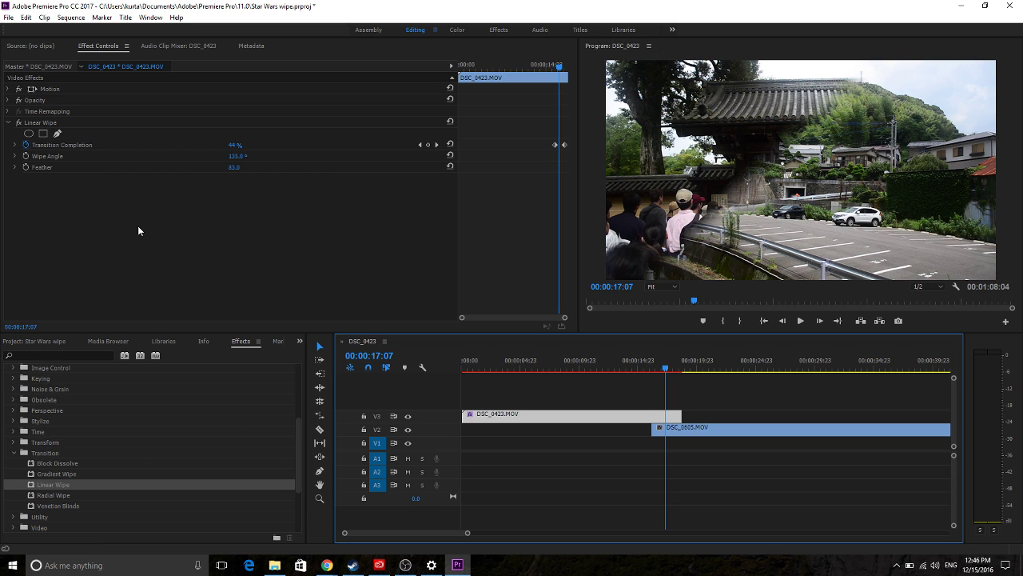
- Replace the Linear Wipe on DSC_0423 with a Radial Wipe
click(53, 123)
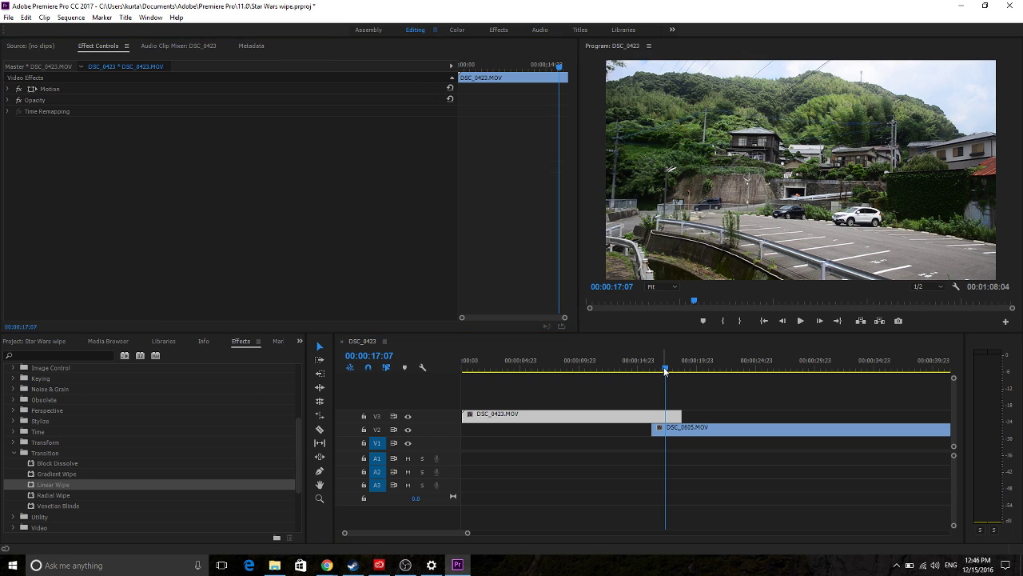
drag(664, 370, 660, 370)
click(51, 496)
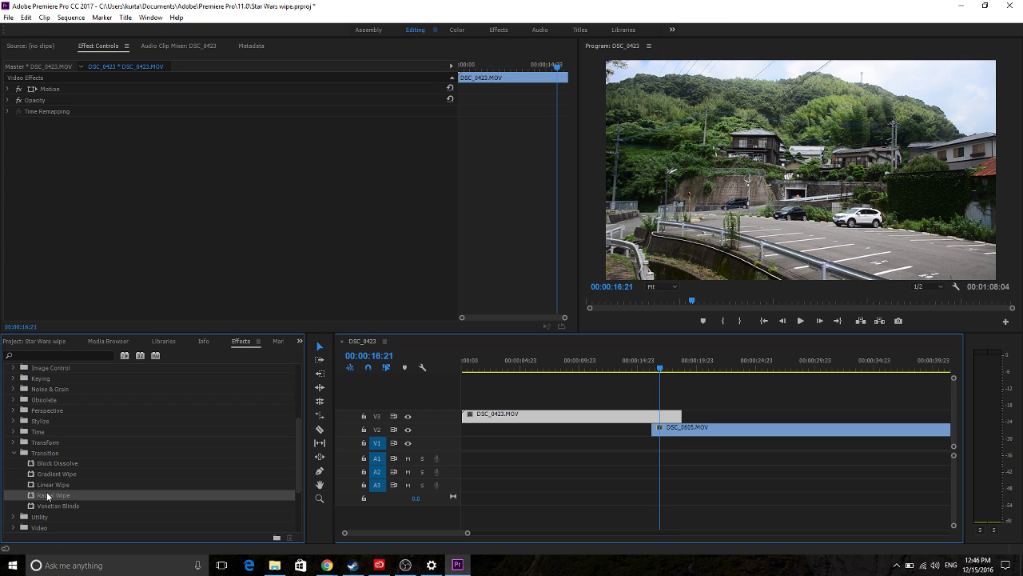
drag(51, 496, 631, 419)
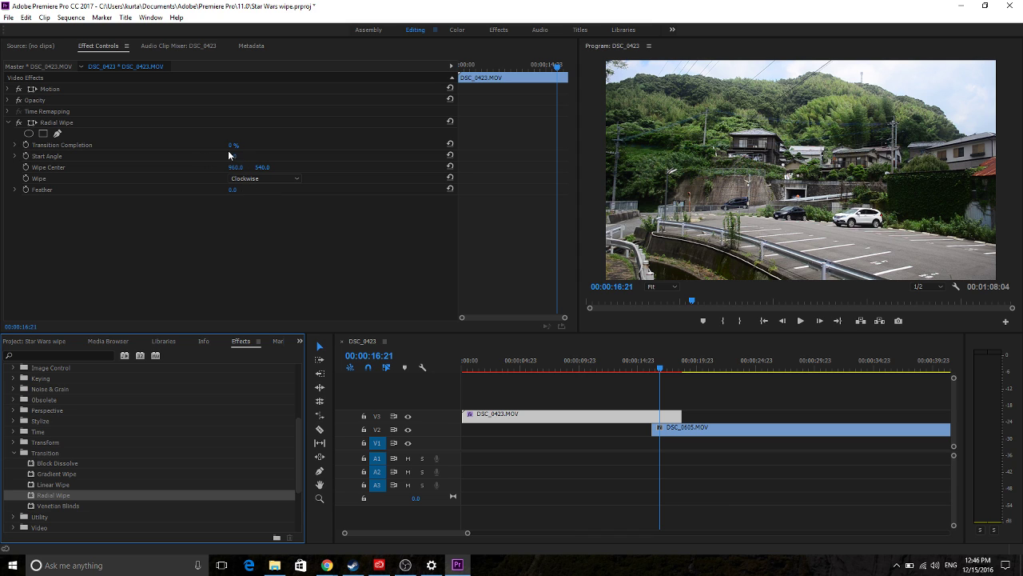
- Keyframe Radial Wipe Transition Completion from 0% at 00:00:16:11 to 100% at 00:00:18:08
click(657, 371)
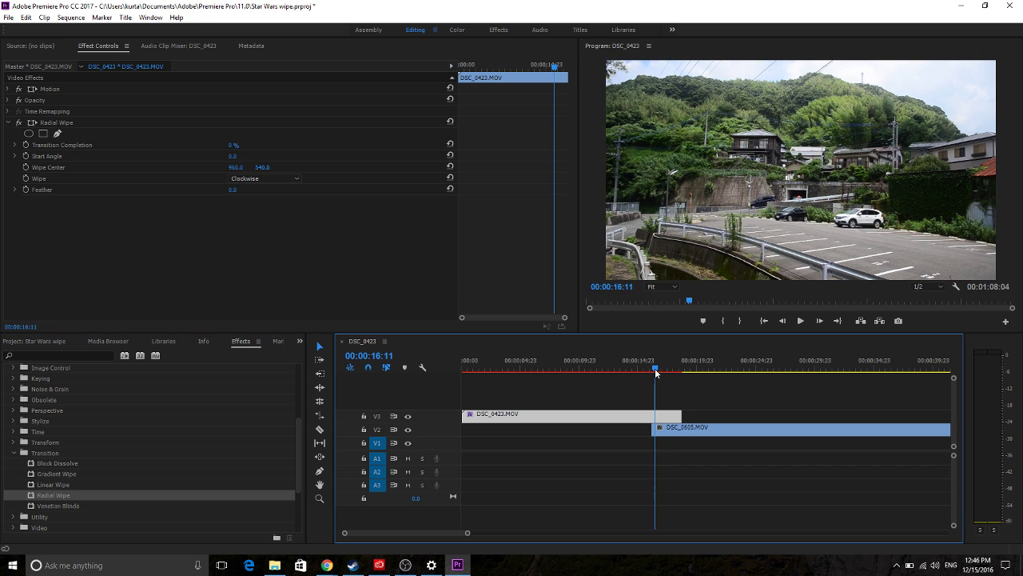
click(27, 154)
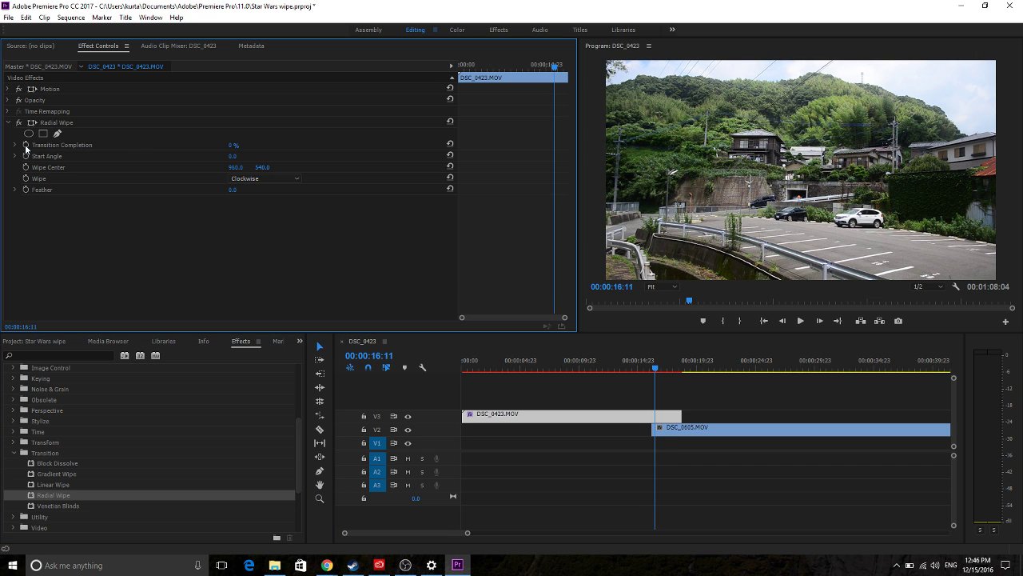
click(26, 144)
click(663, 371)
drag(662, 374, 678, 372)
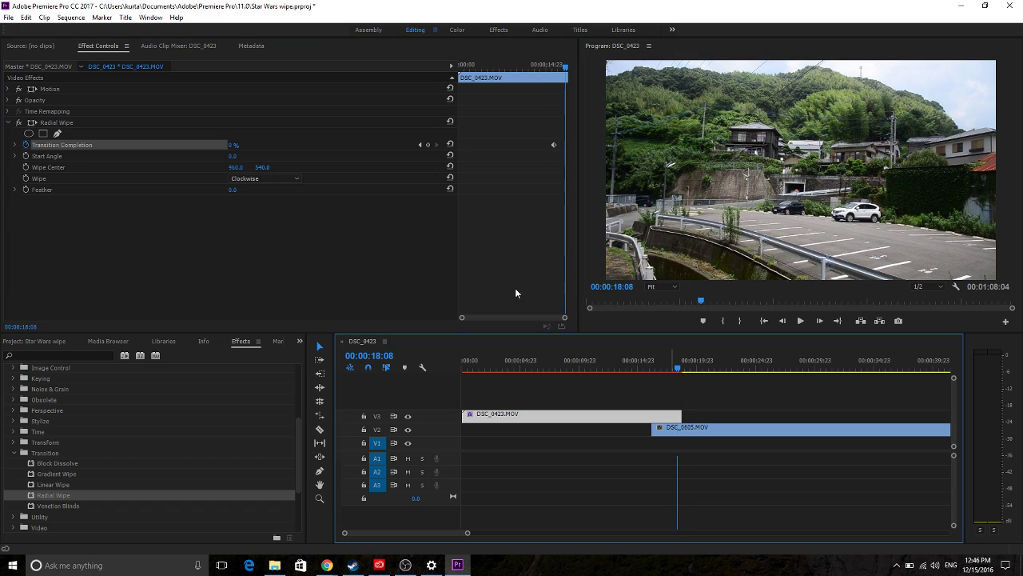
click(238, 146)
text(100)
key(Return)
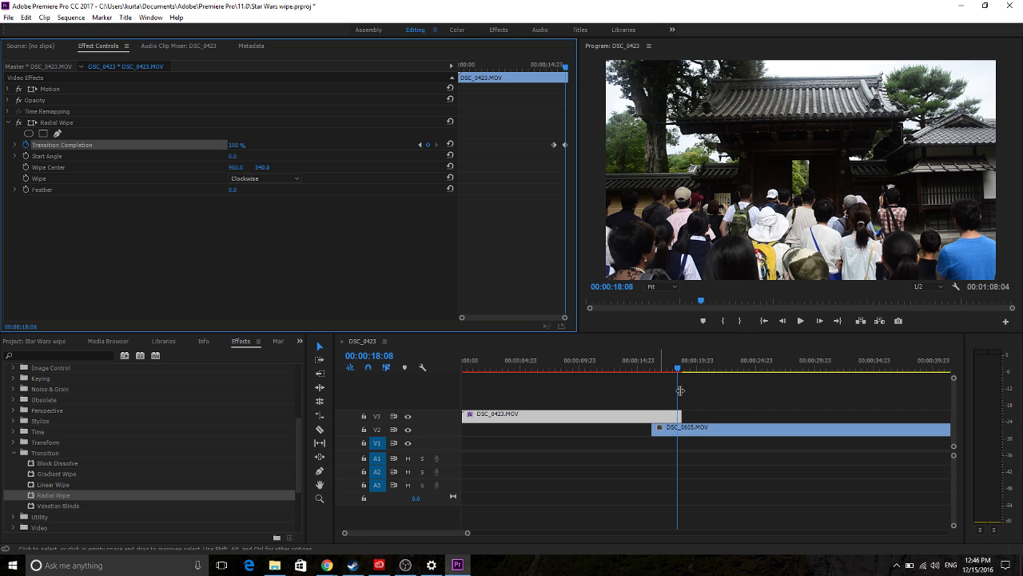
drag(680, 371, 663, 372)
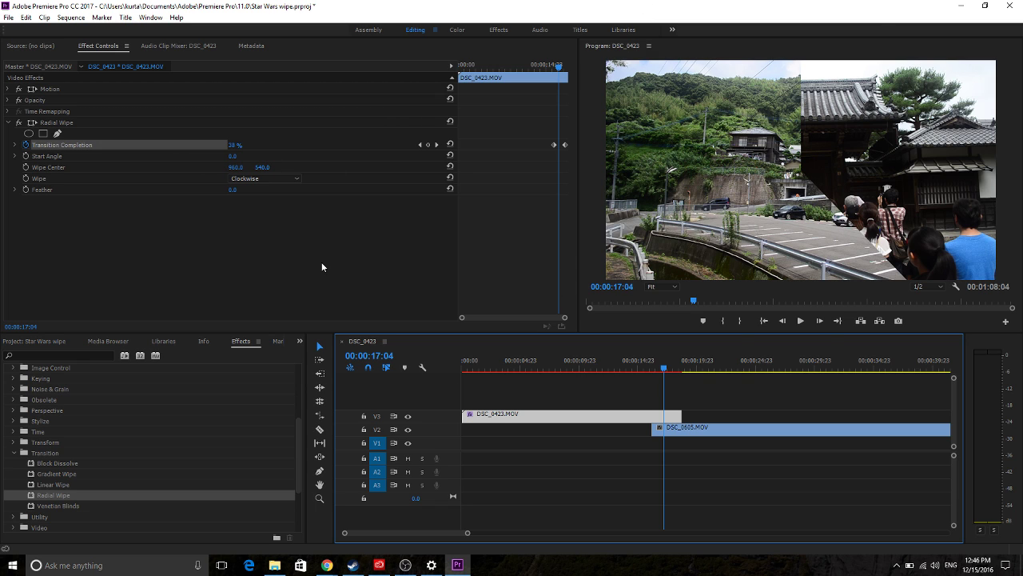
- Set the Radial Wipe's Wipe Center to 0, 0 (top-left corner)
click(237, 167)
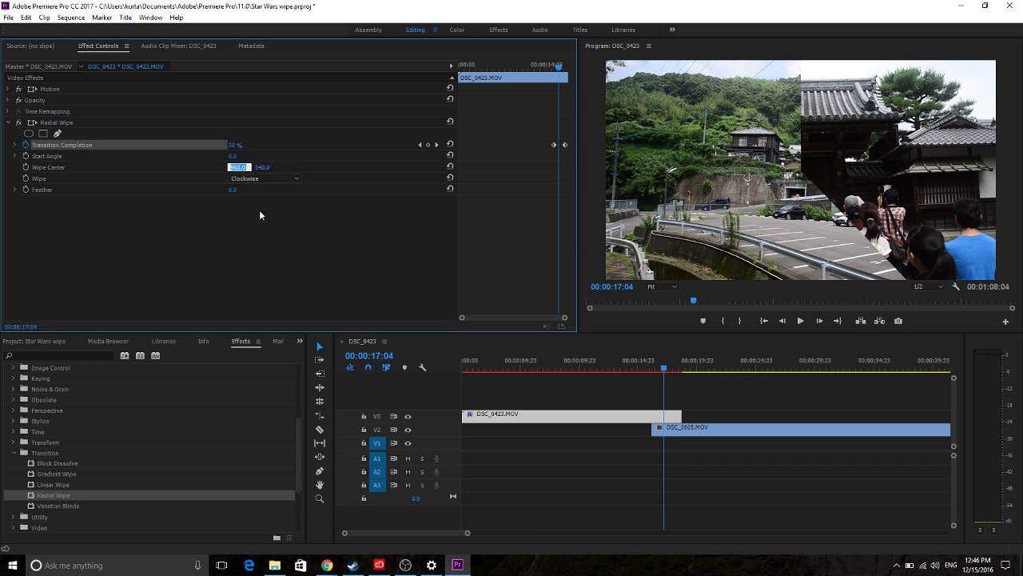
text(0)
key(Tab)
text(0)
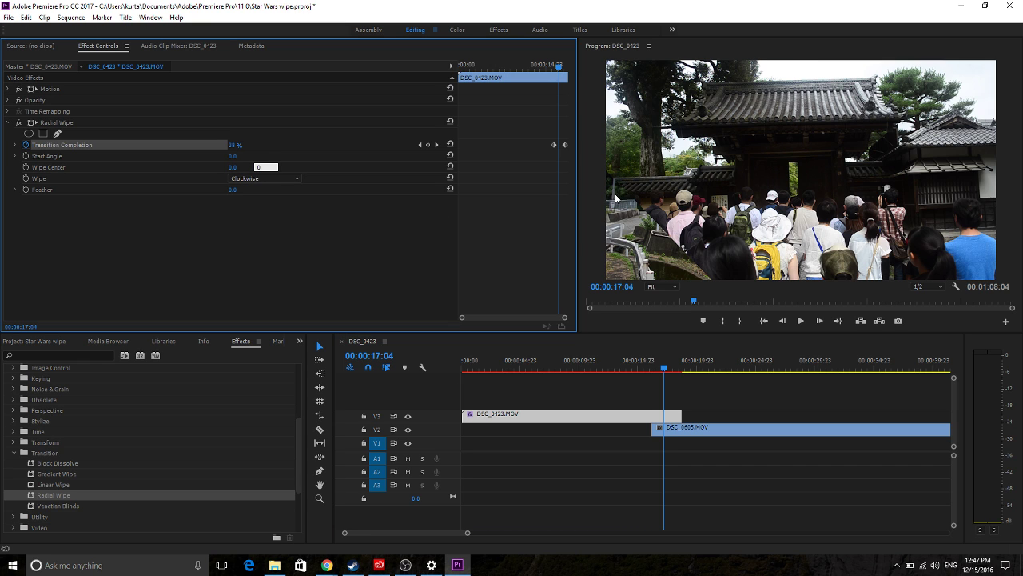
click(617, 197)
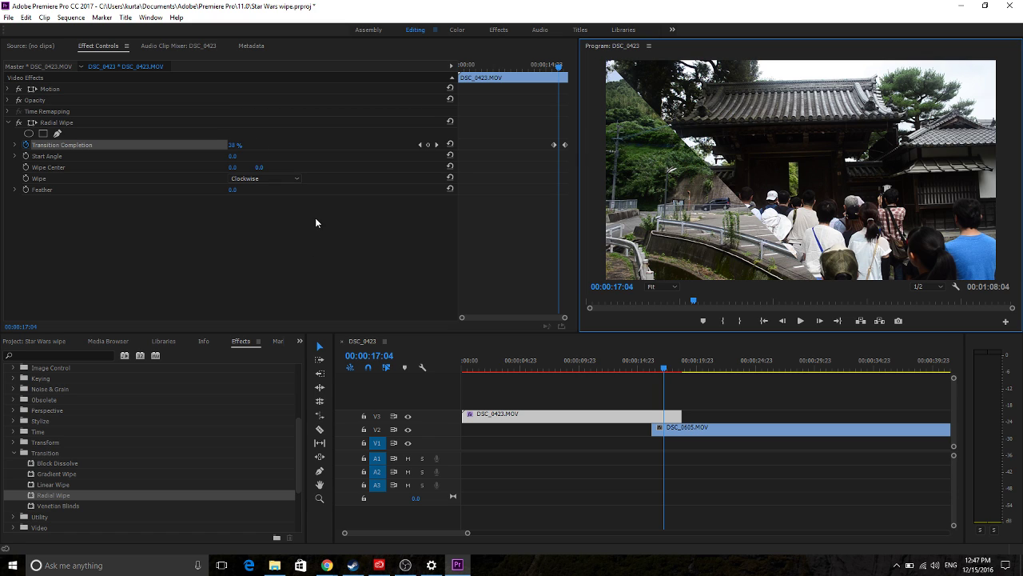
- Raise the Radial Wipe Feather to about 113 and rewind to the wipe's start
click(669, 378)
key(Right)
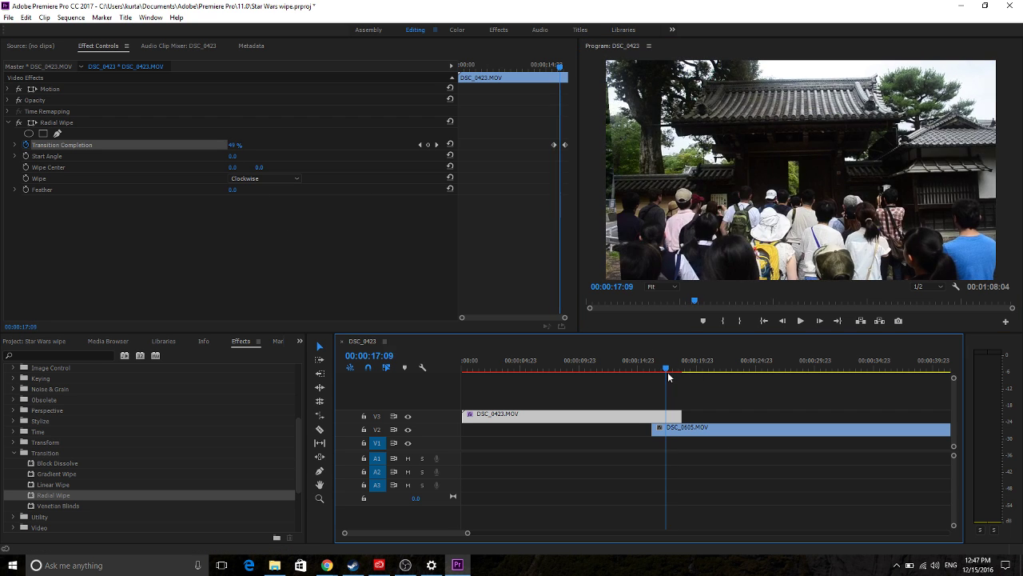
key(Left)
key(Left)
key(Left)
key(Left)
key(Left)
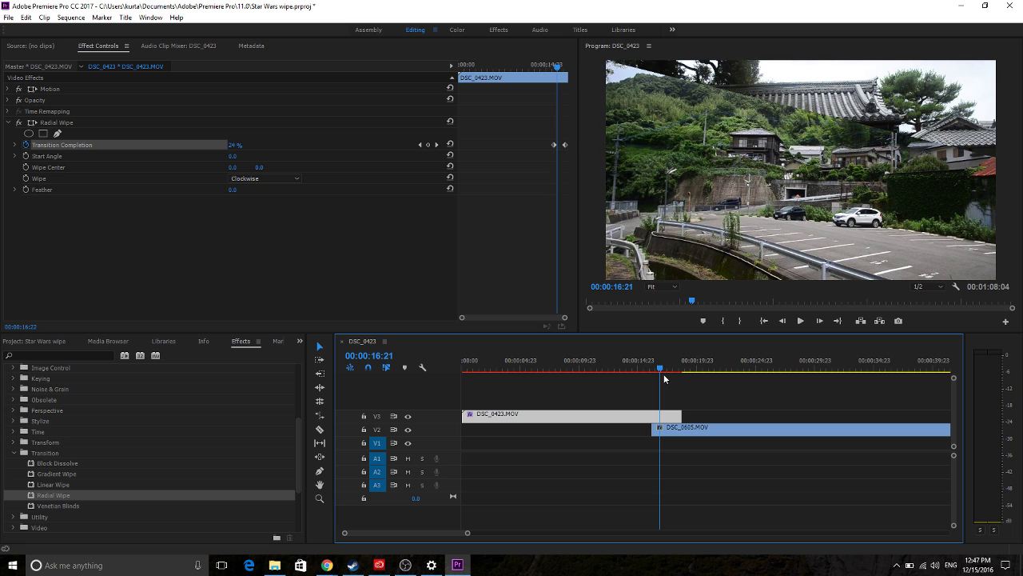
drag(232, 190, 325, 190)
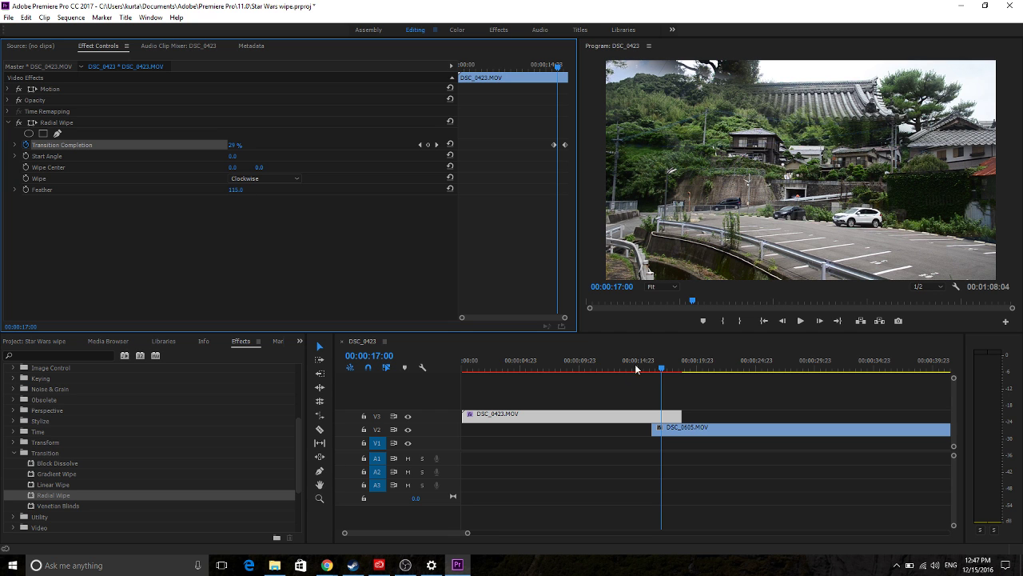
mouse_move(662, 367)
mouse_down()
mouse_move(653, 380)
mouse_move(672, 372)
mouse_move(661, 368)
mouse_up()
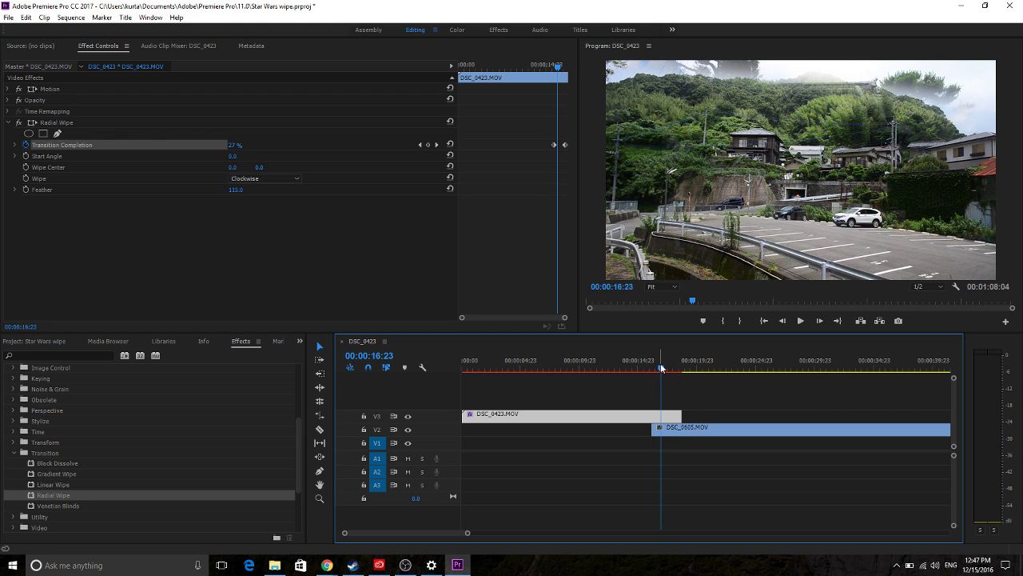